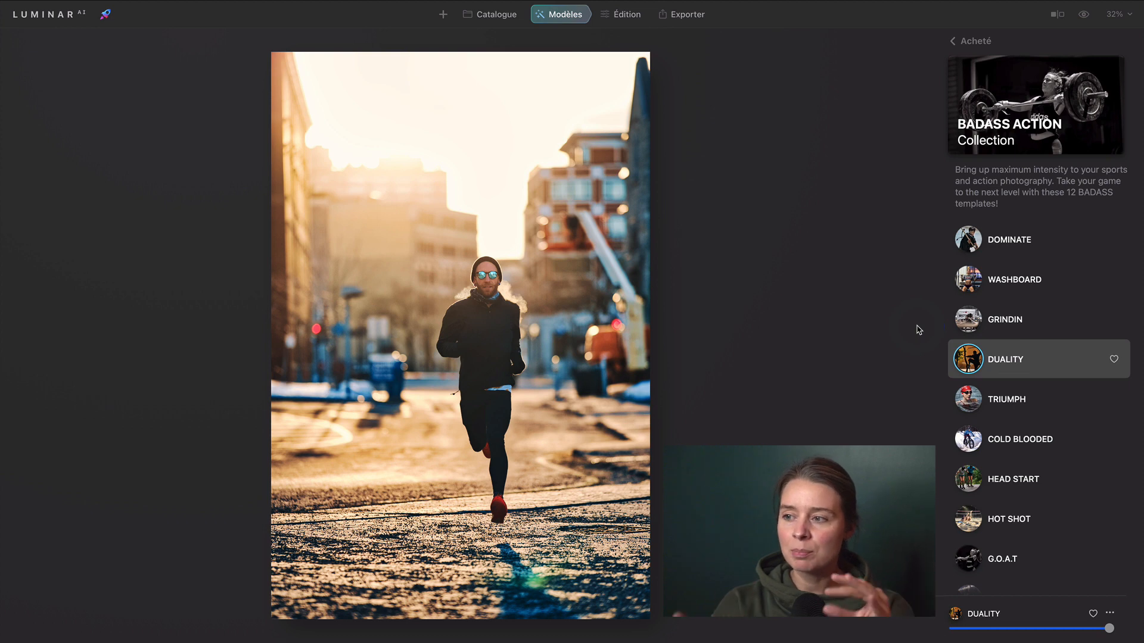
Compare the HOT SHOT template with the original runner photo, and apply the WASHBOARD template from the BADASS ACTION collection instead.
left_click(1083, 16)
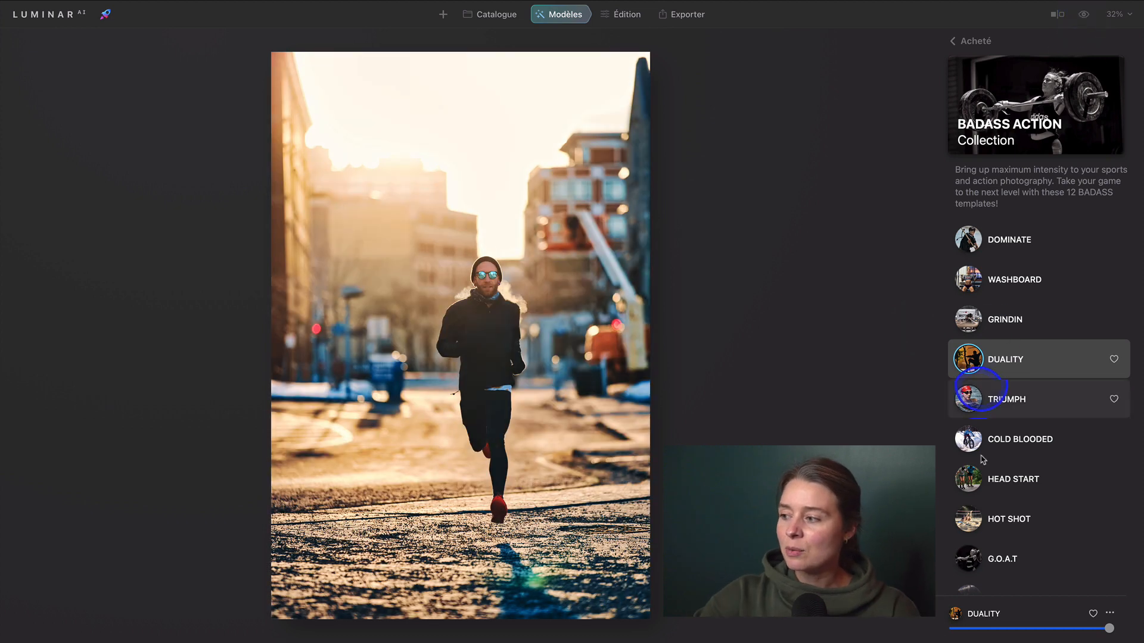
left_click(977, 522)
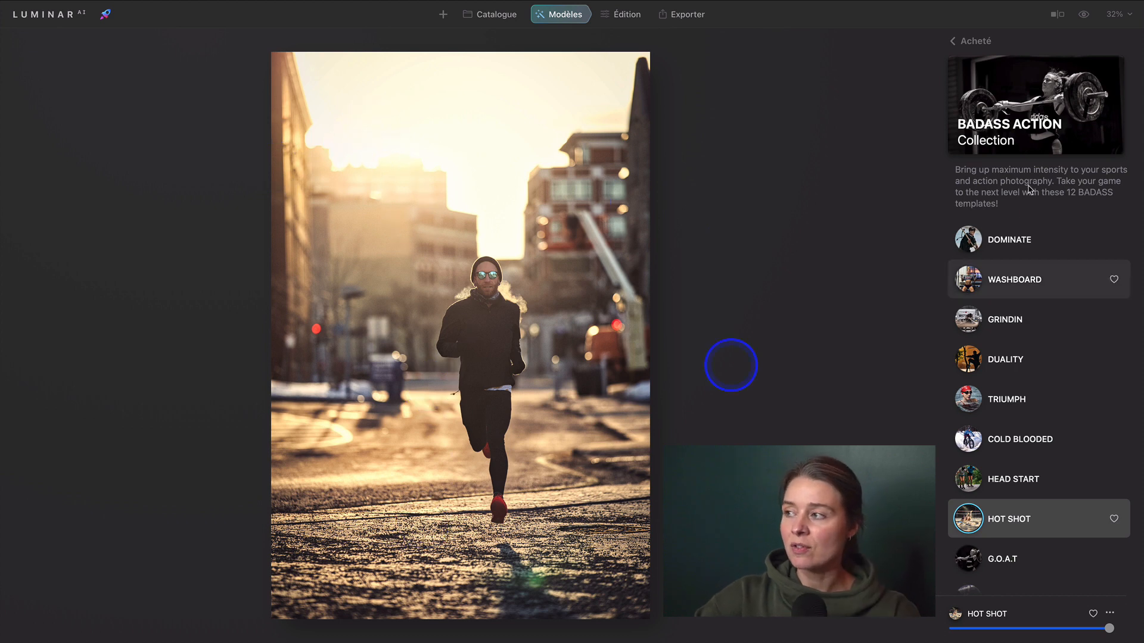
left_click(1083, 16)
left_click(1082, 16)
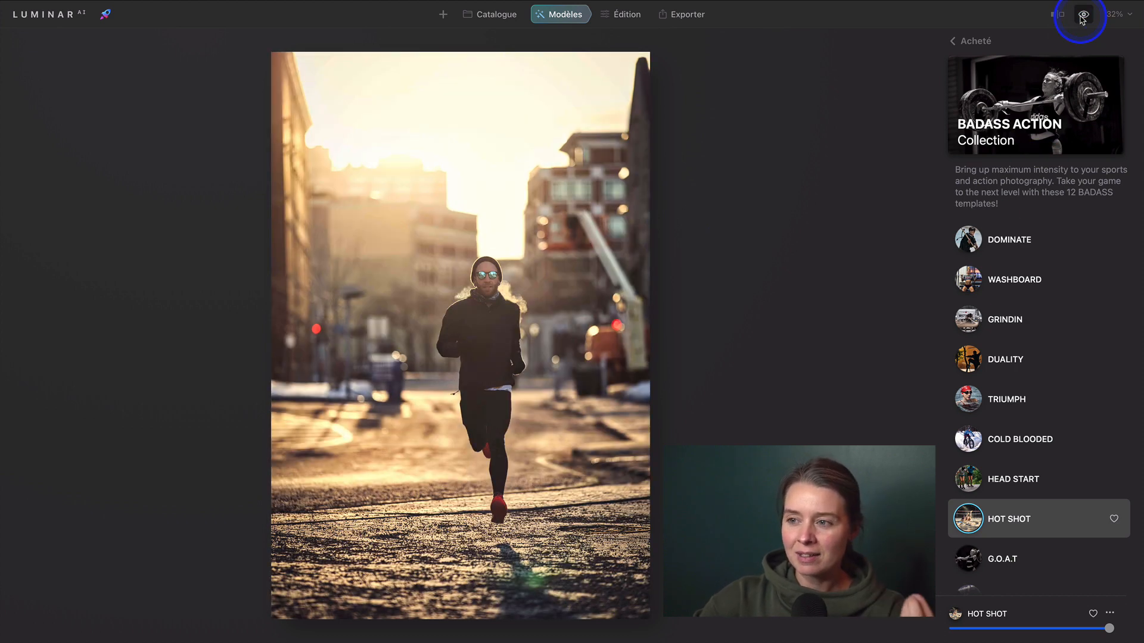
left_click(1014, 279)
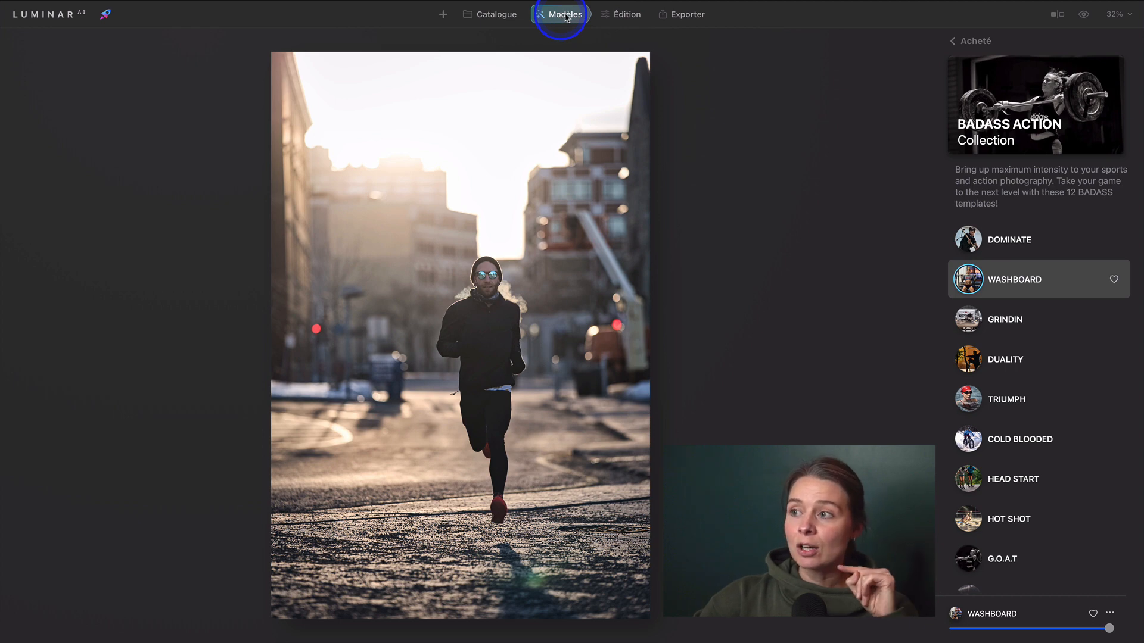
Add a Texture layer to the photo with local masking.
left_click(623, 19)
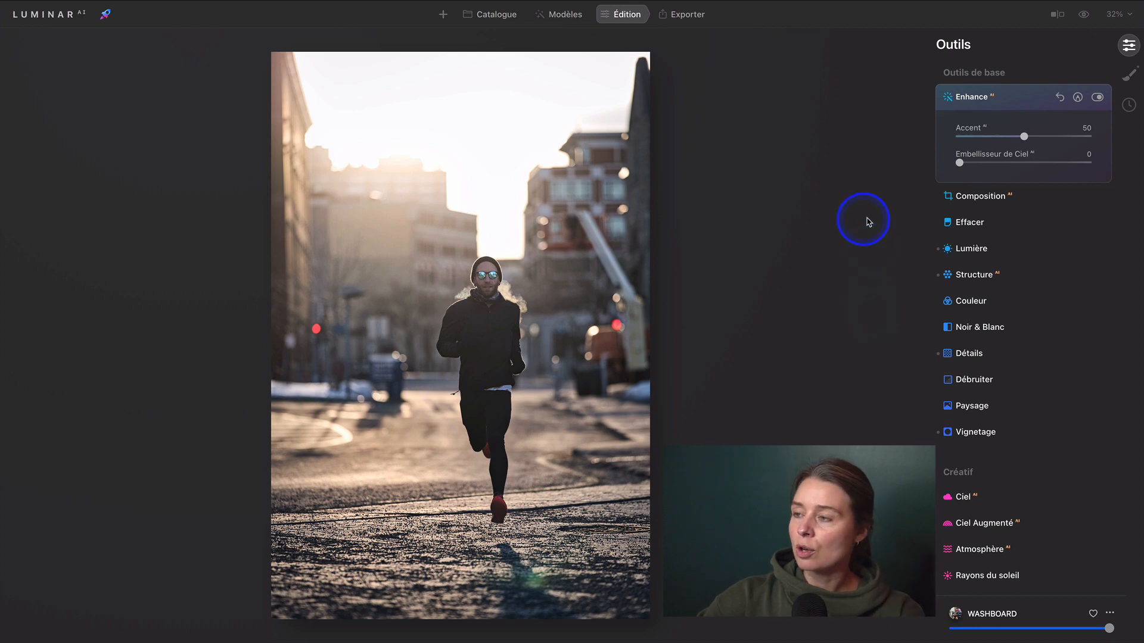
left_click(1129, 75)
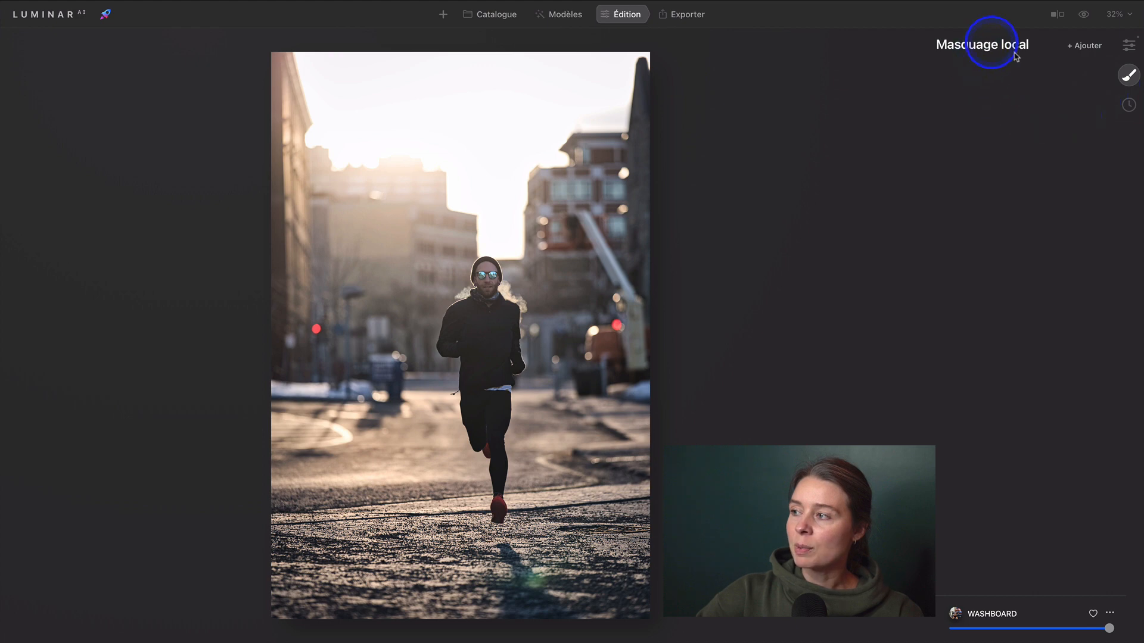
left_click(1086, 51)
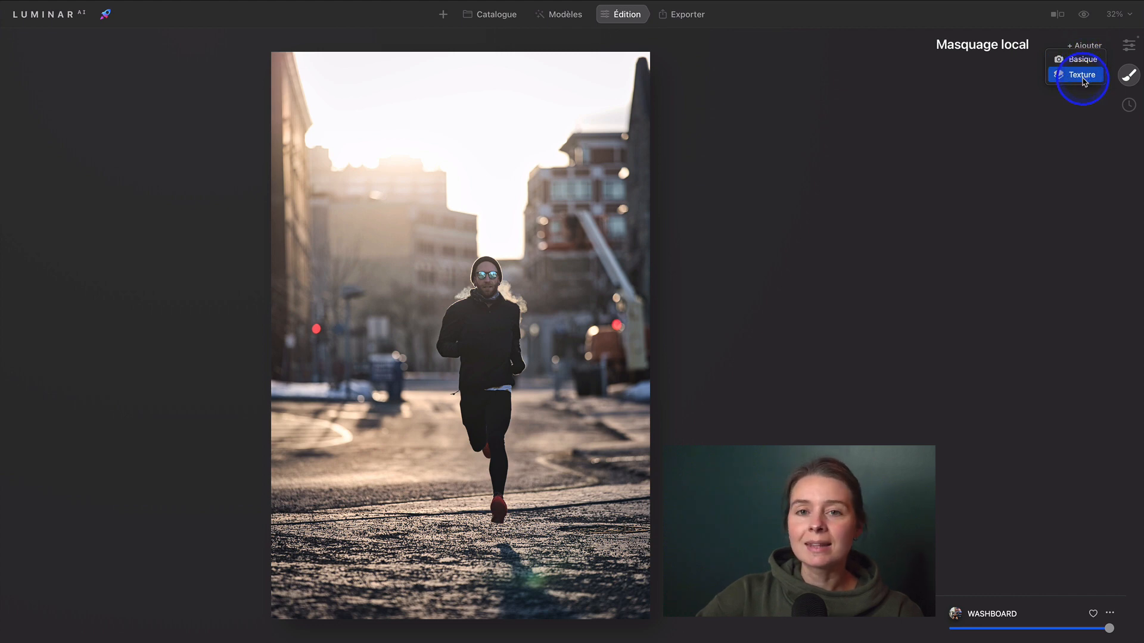
left_click(1082, 75)
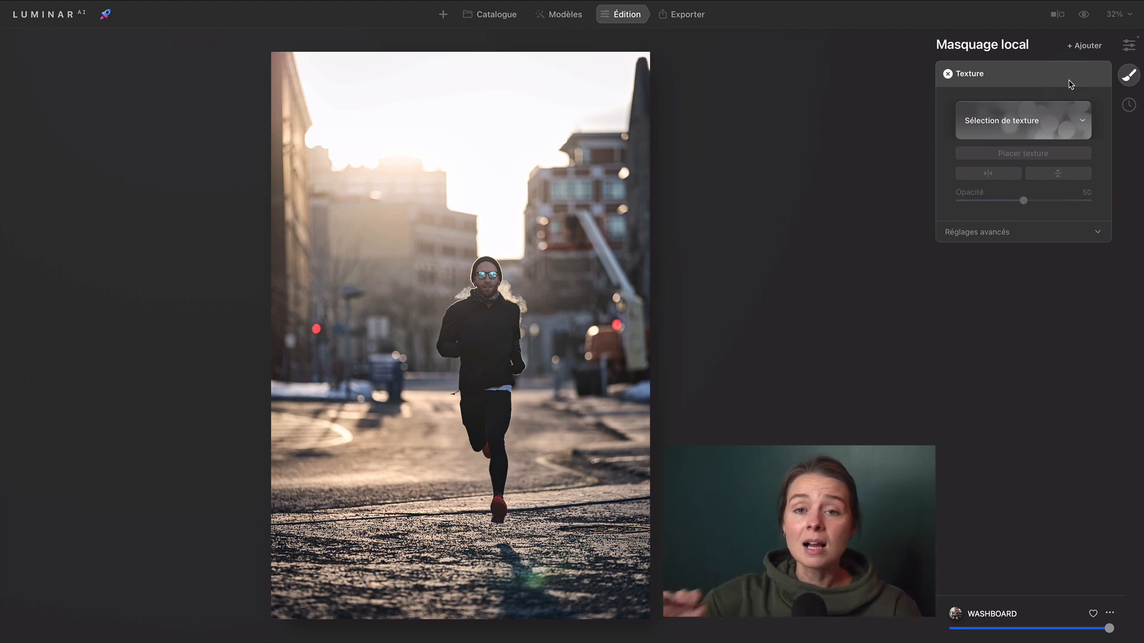
left_click(1071, 83)
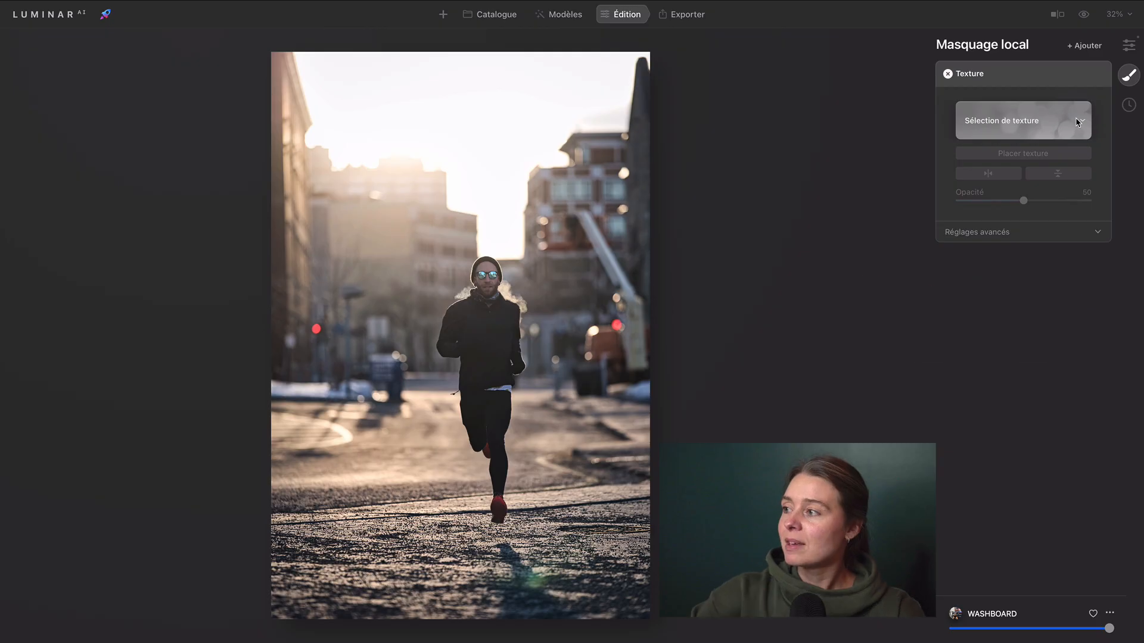
Try snow textures from the NEIGE category and apply Neige-11 to the layer.
left_click(1078, 122)
left_click(1006, 181)
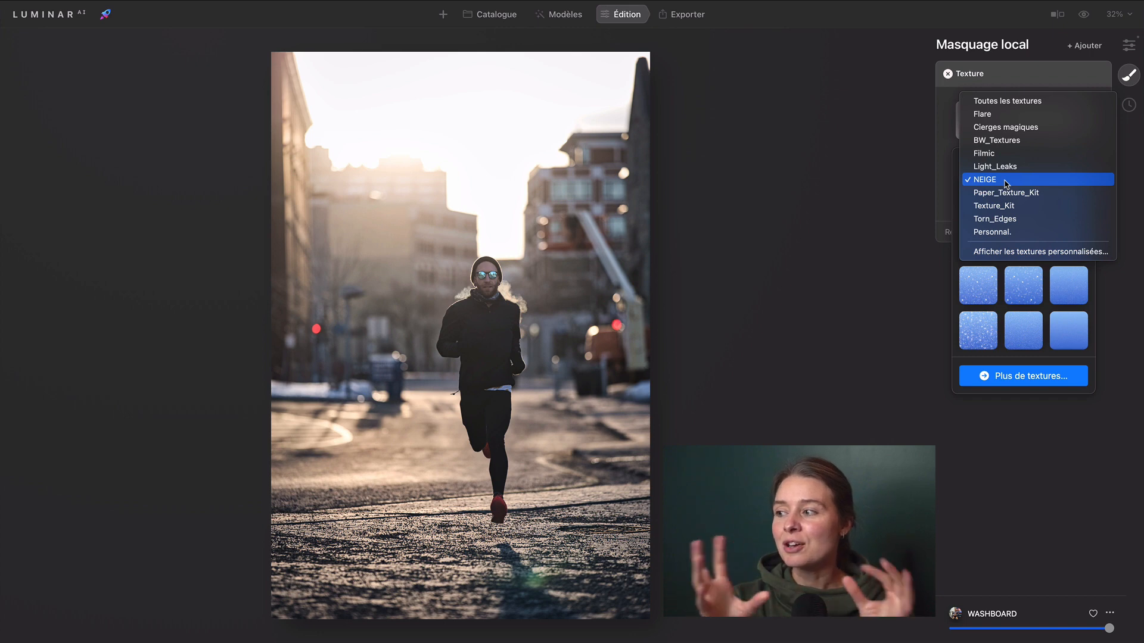
left_click(1007, 183)
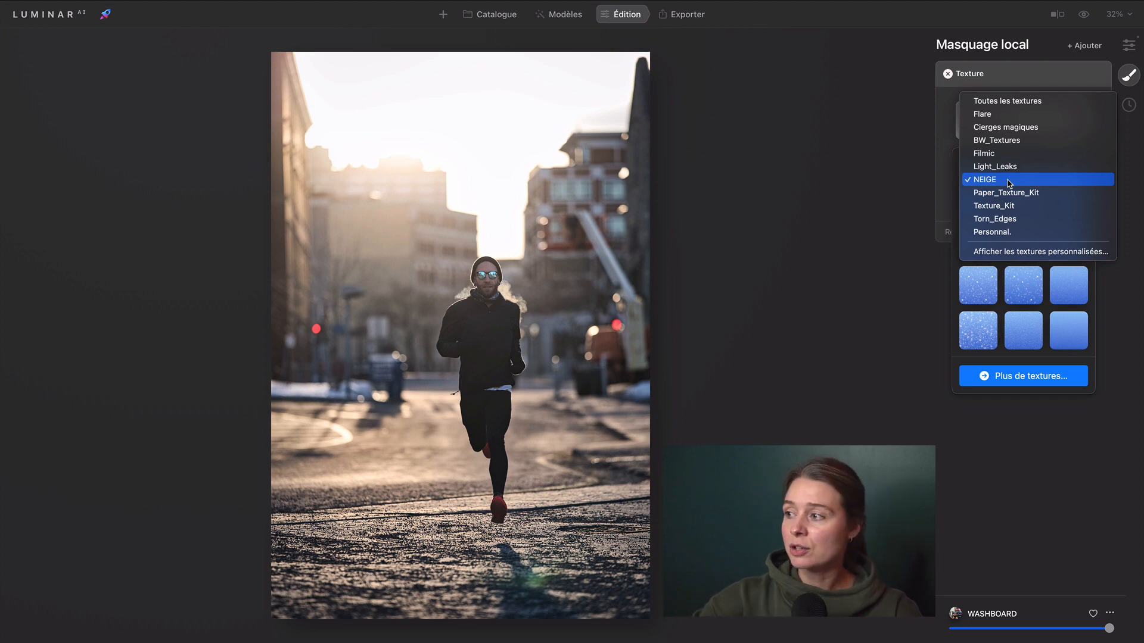
left_click(1009, 182)
left_click(979, 198)
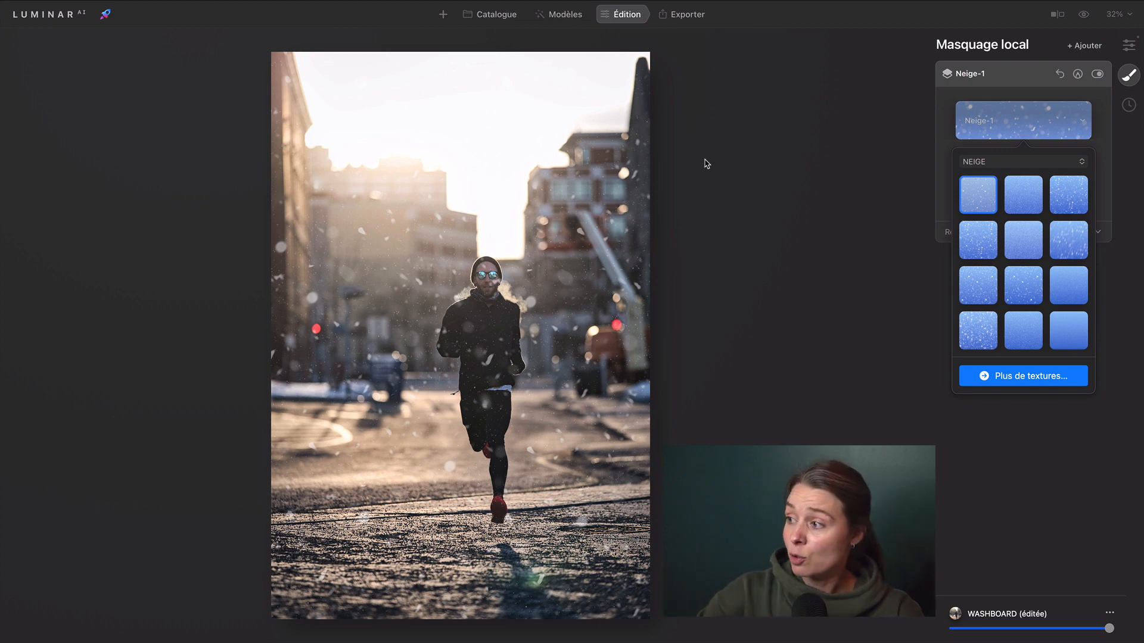
left_click(966, 240)
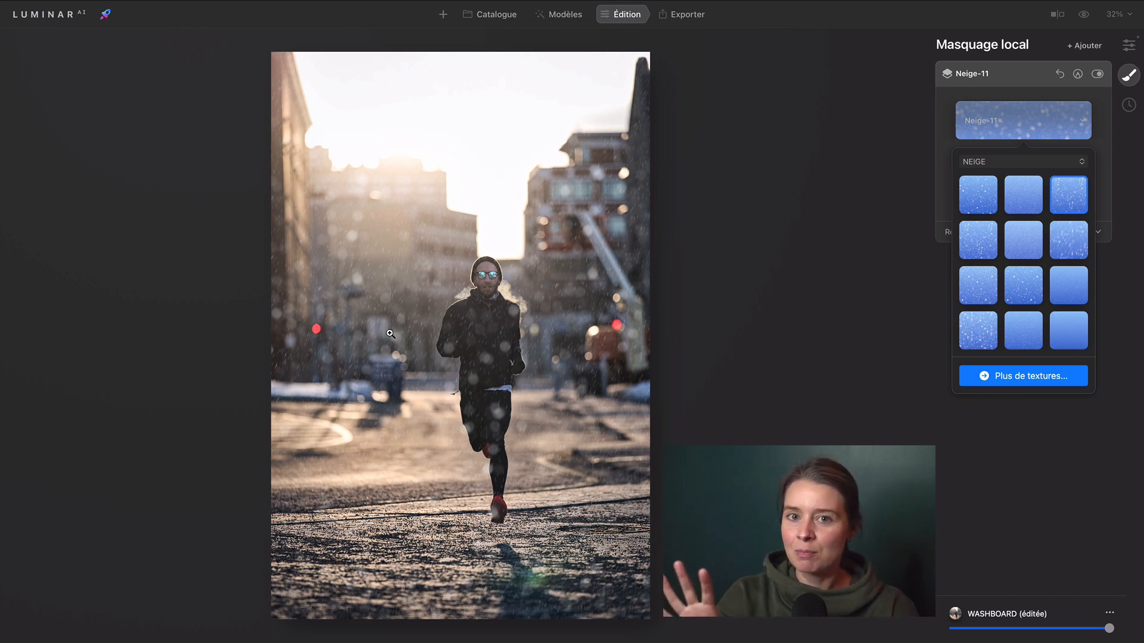
left_click(953, 213)
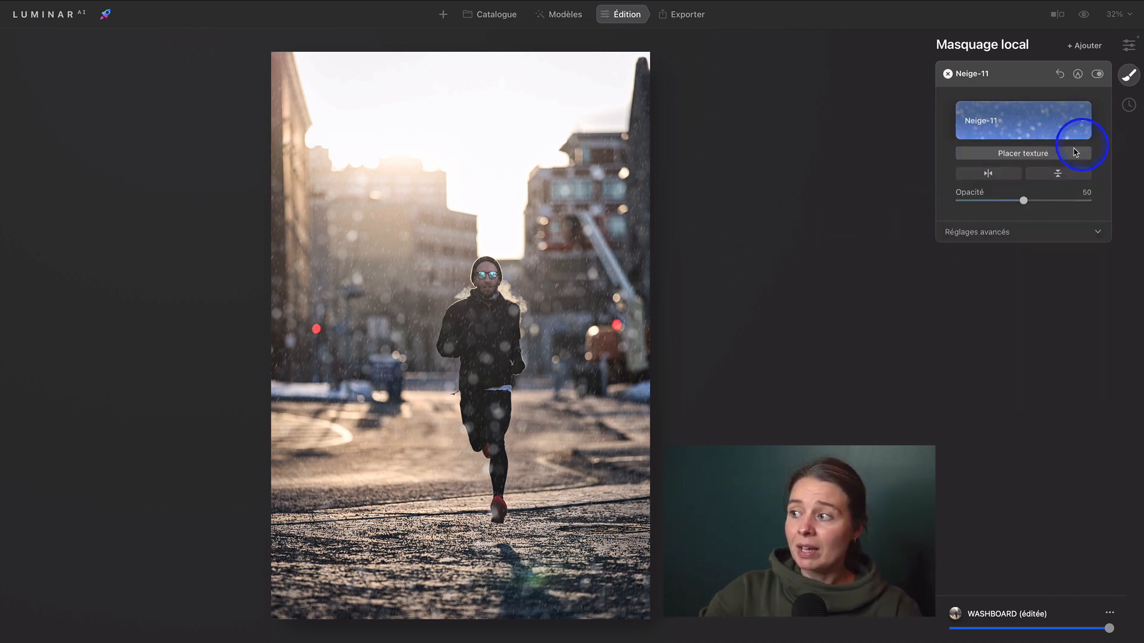
Enlarge the Neige-11 texture beyond the photo's edges and reposition it so it covers the whole image.
left_click(1064, 154)
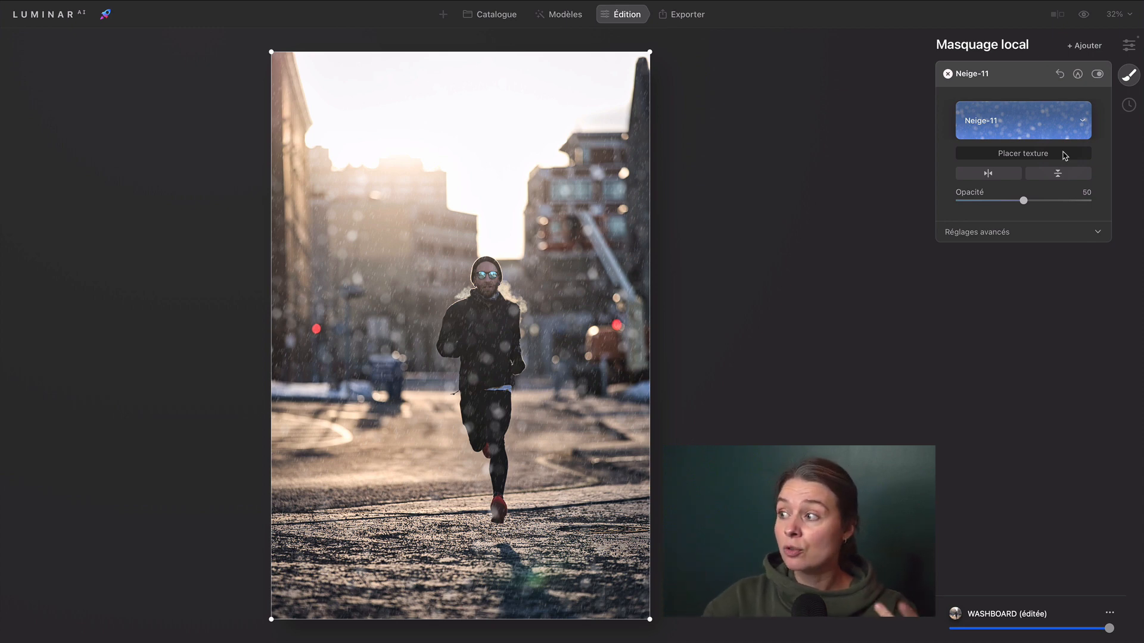
left_click(768, 165)
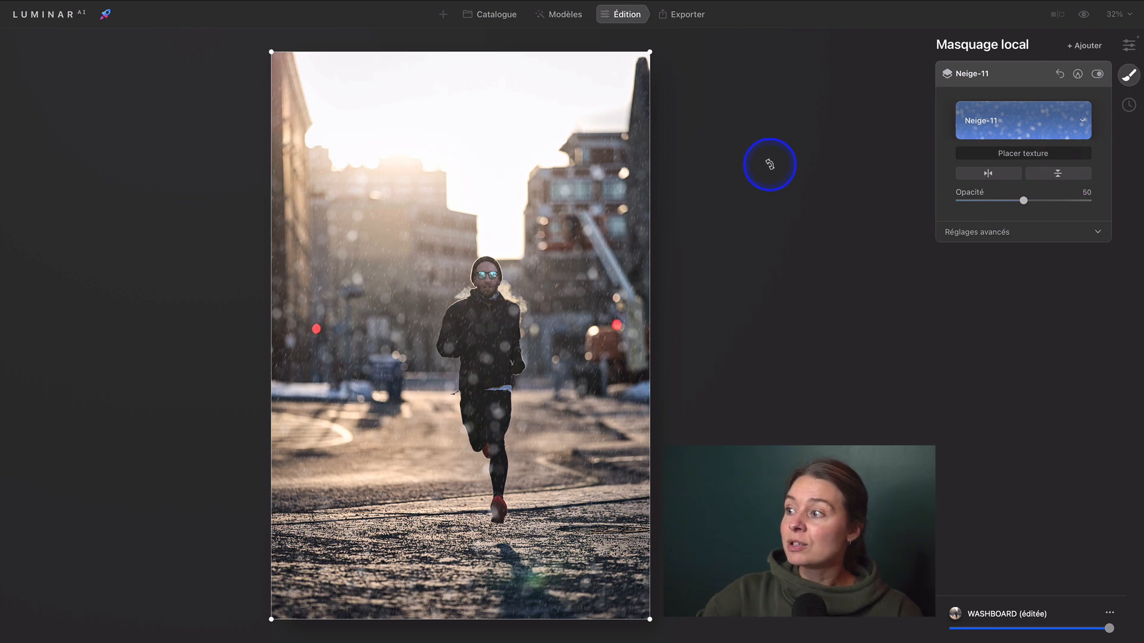
left_click_drag(685, 123, 771, 3)
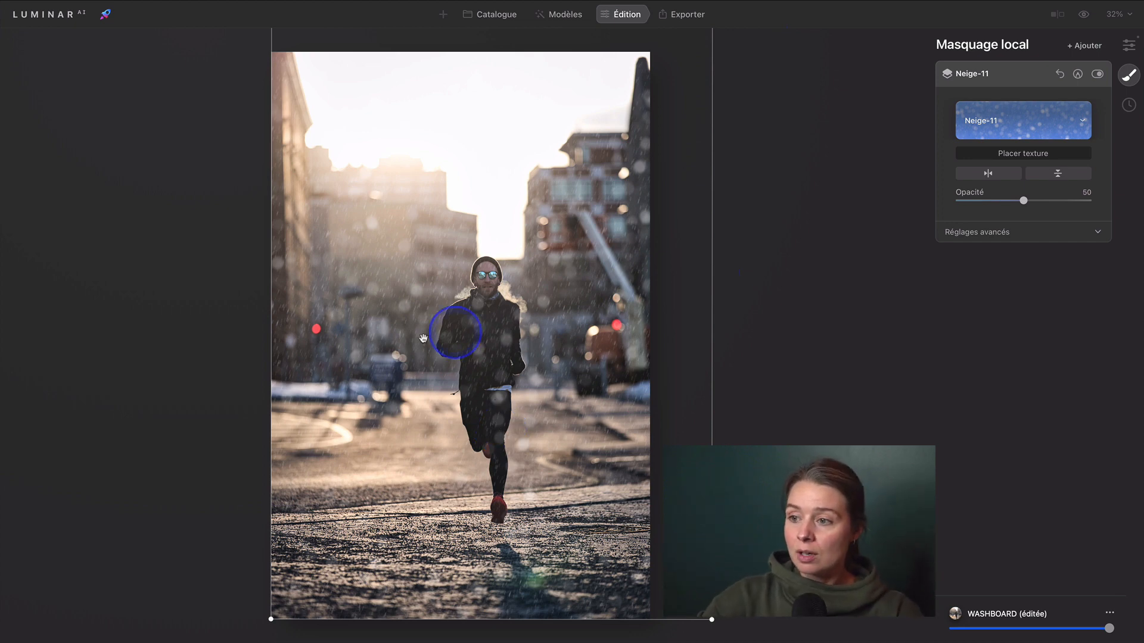
left_click_drag(485, 195, 467, 263)
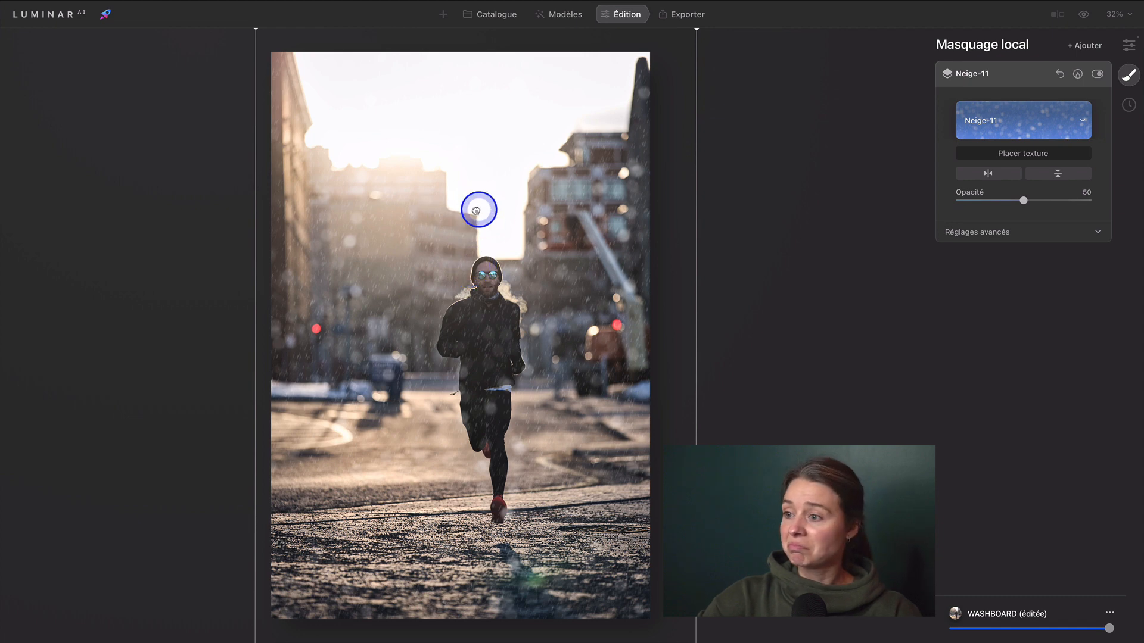
left_click_drag(477, 209, 476, 211)
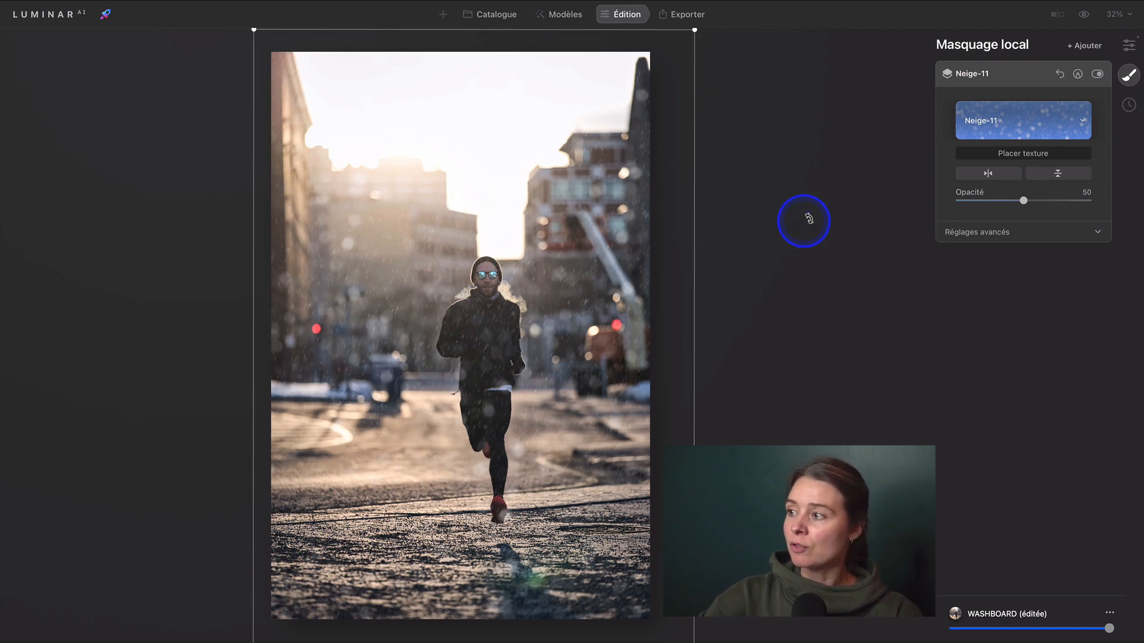
left_click(980, 154)
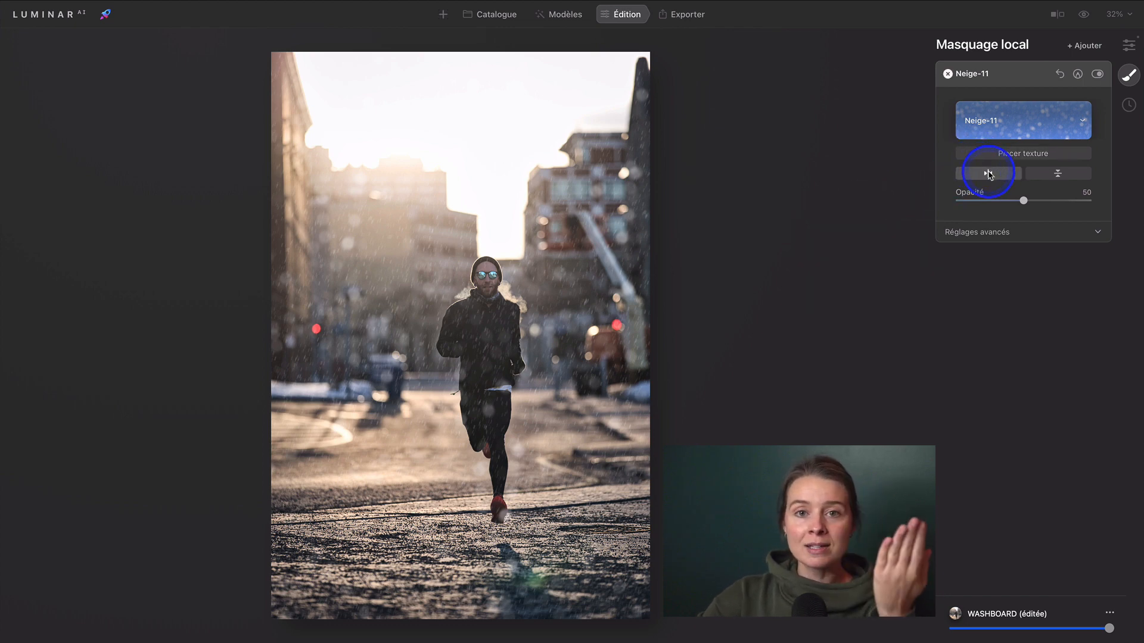
Flip the Neige-11 texture horizontally and vertically, and set its opacity to 67.
left_click(988, 174)
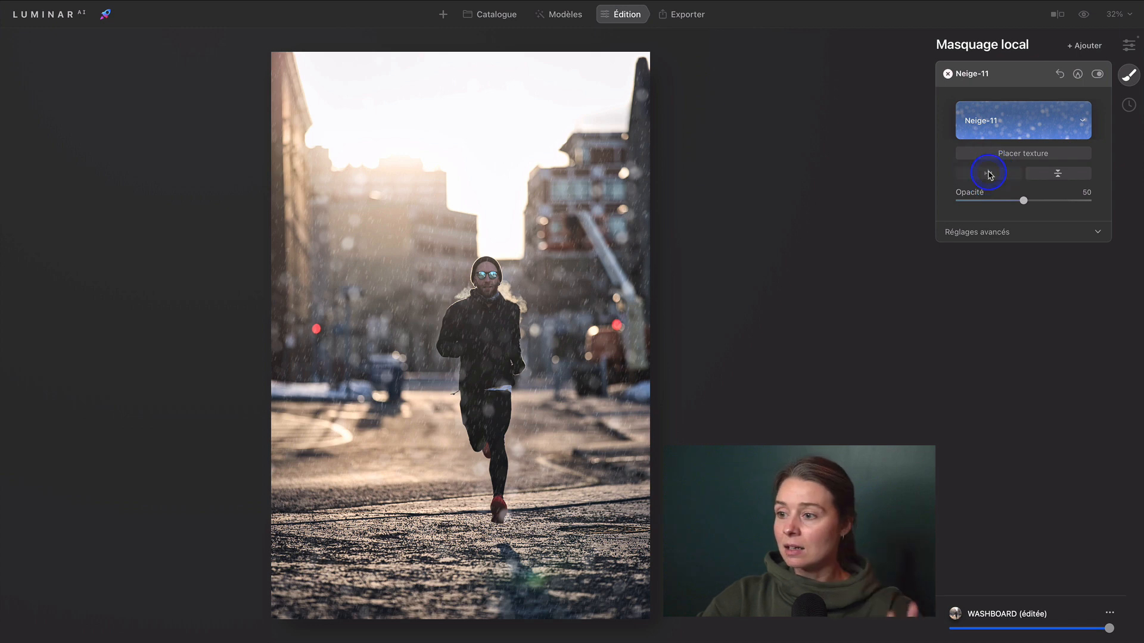
left_click(1058, 174)
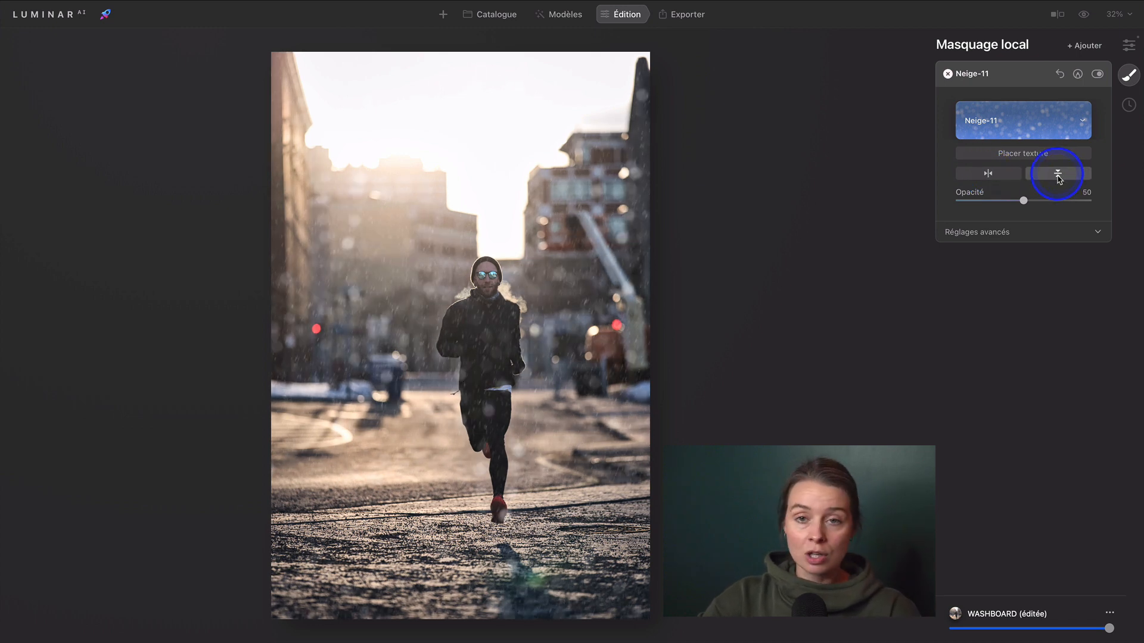
left_click_drag(1023, 200, 1080, 199)
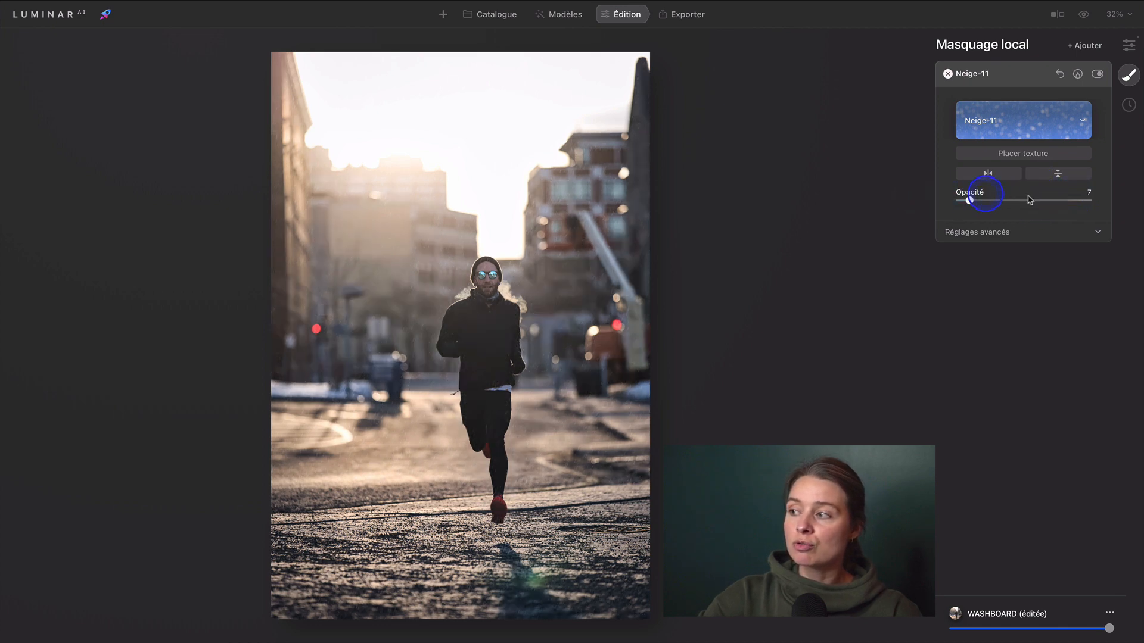
left_click_drag(1029, 200, 1037, 200)
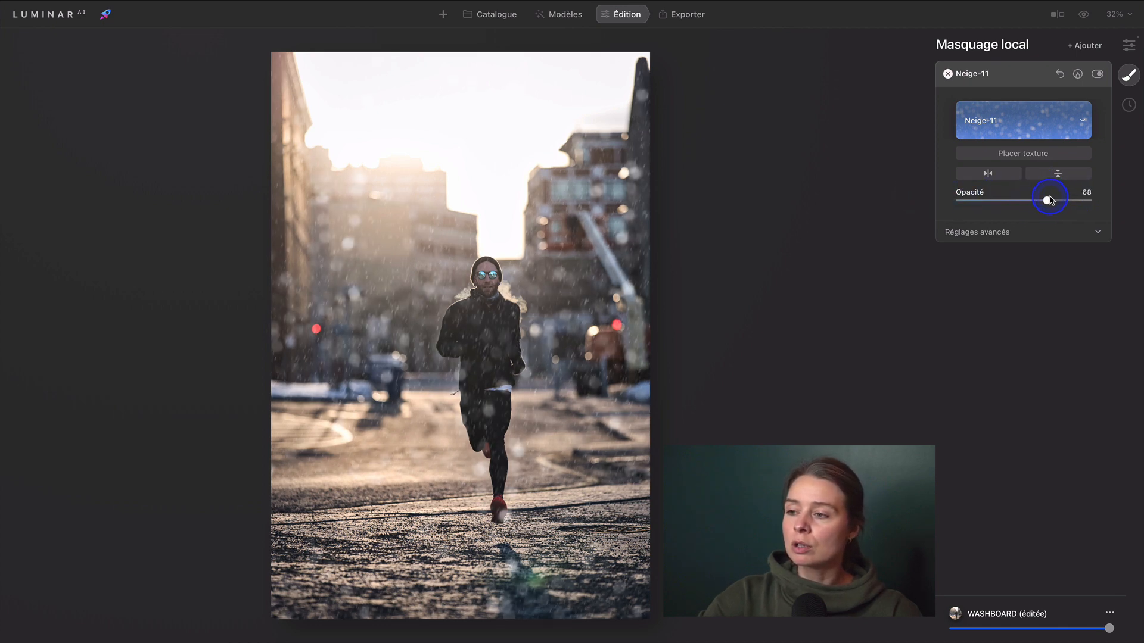
Set the snow texture's blend mode to Lumière crue and its opacity to 98.
left_click(1024, 238)
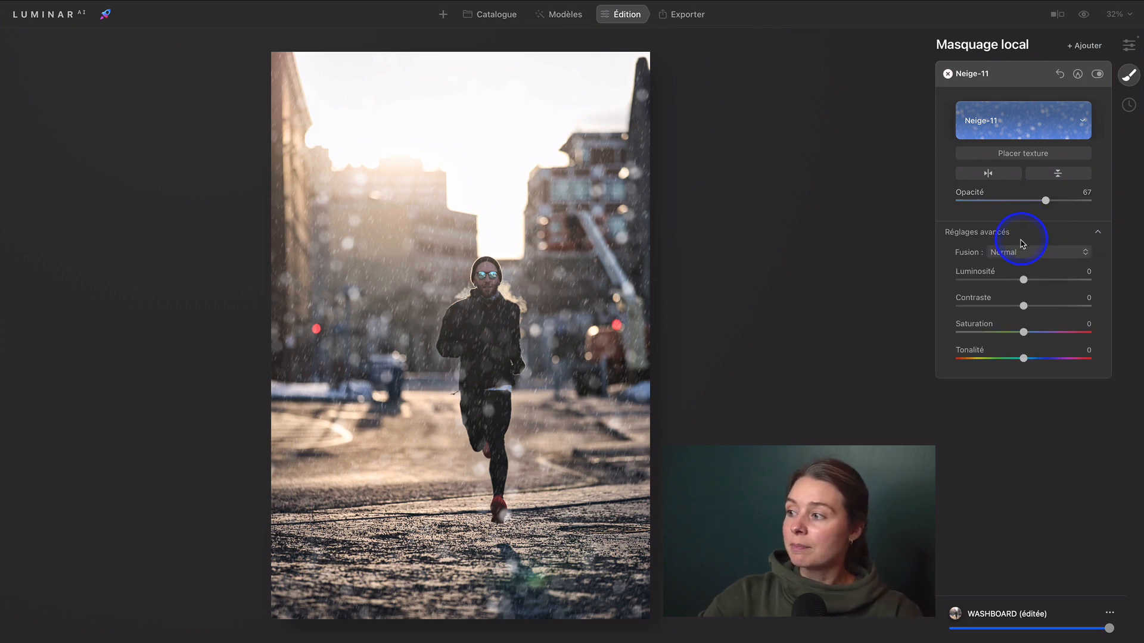
left_click(1011, 253)
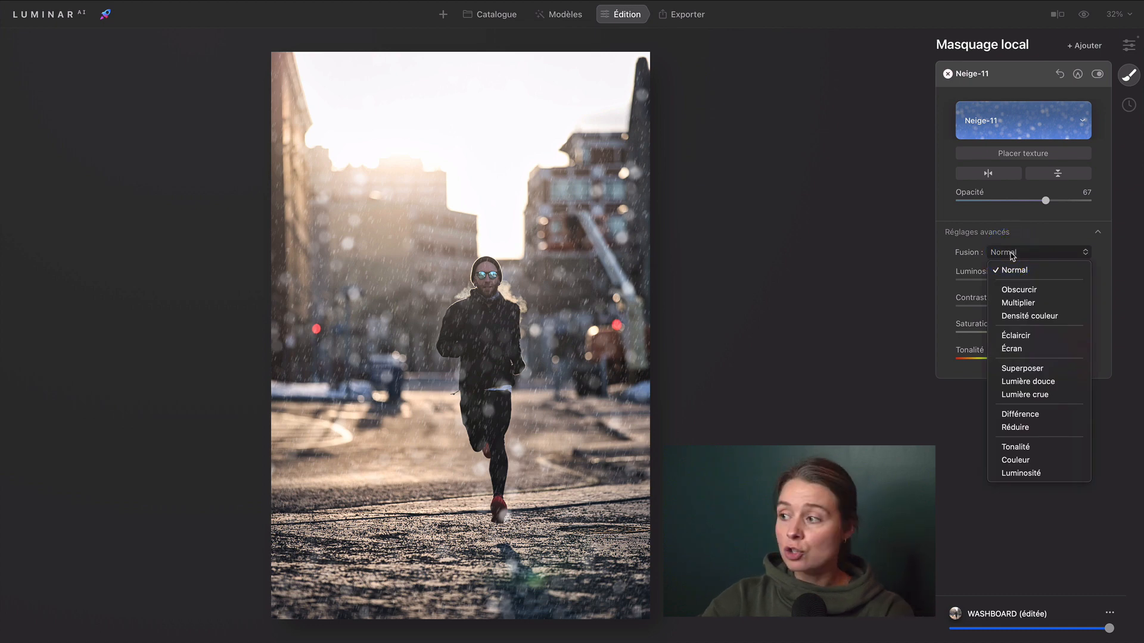
left_click(1027, 291)
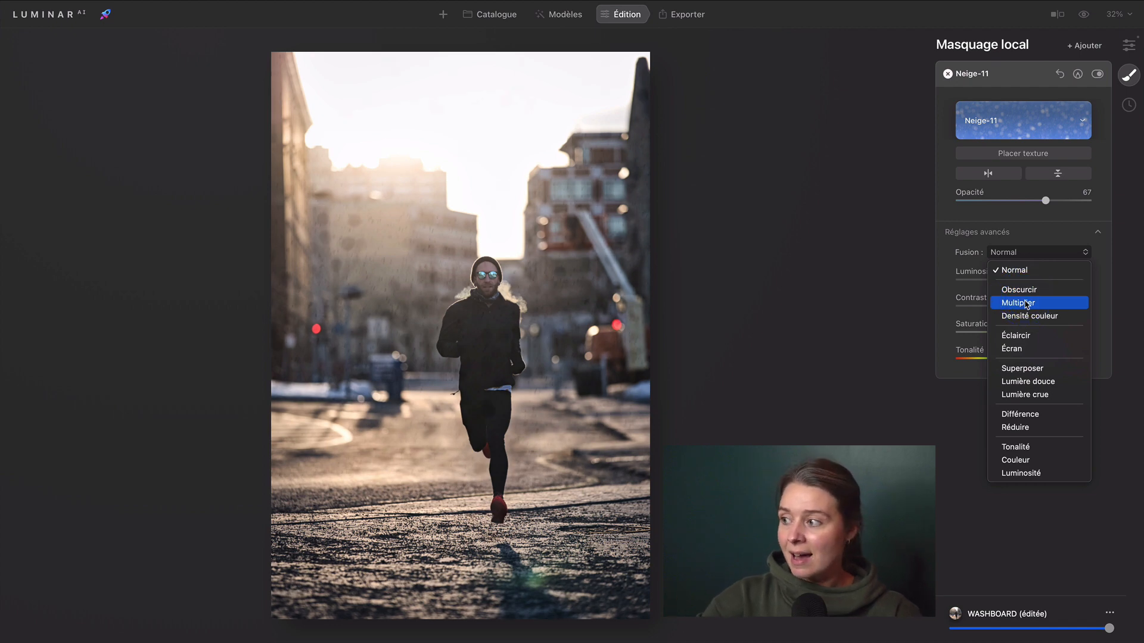
Try different Luminosité and Contraste values on the snow texture and return both to 0.
left_click(1025, 279)
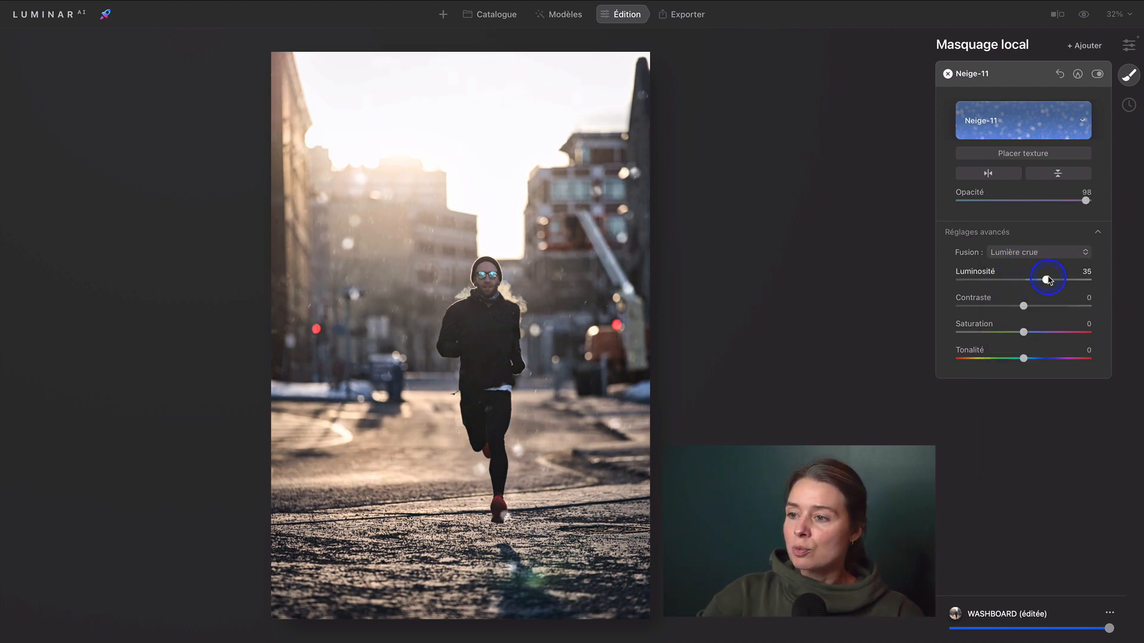
left_click_drag(1047, 280, 960, 305)
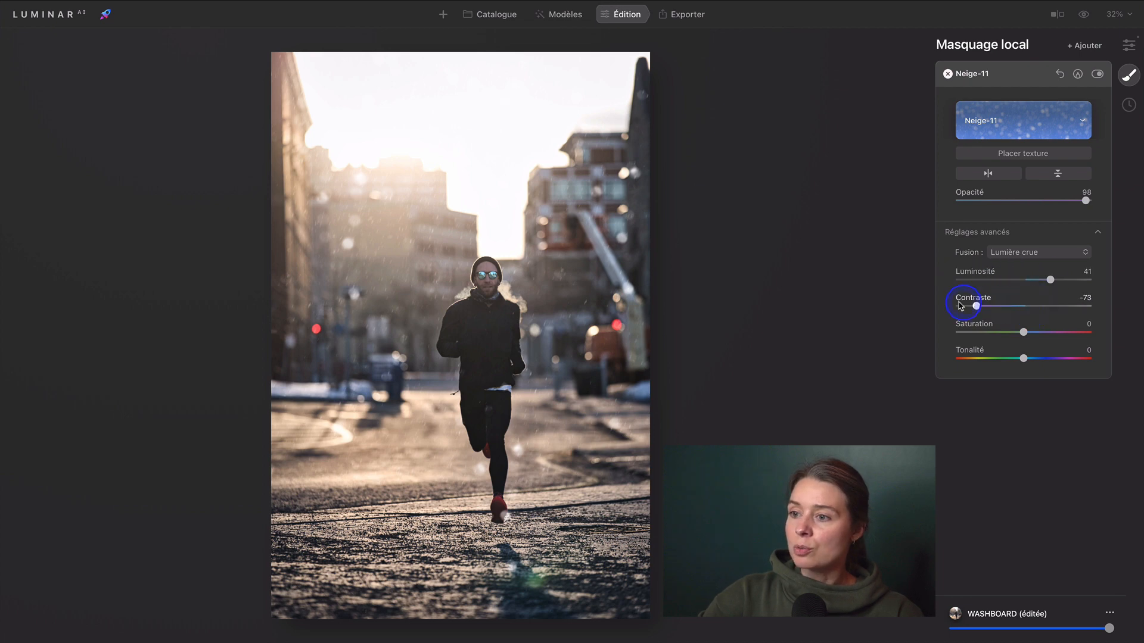
left_click_drag(1127, 296, 1019, 295)
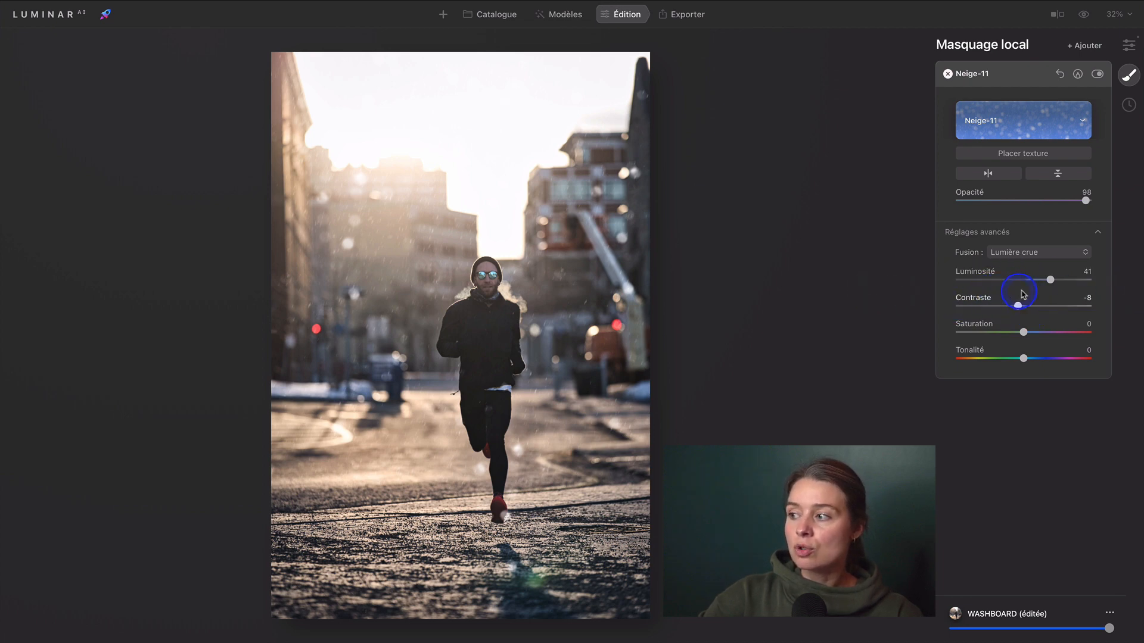
left_click(1042, 282)
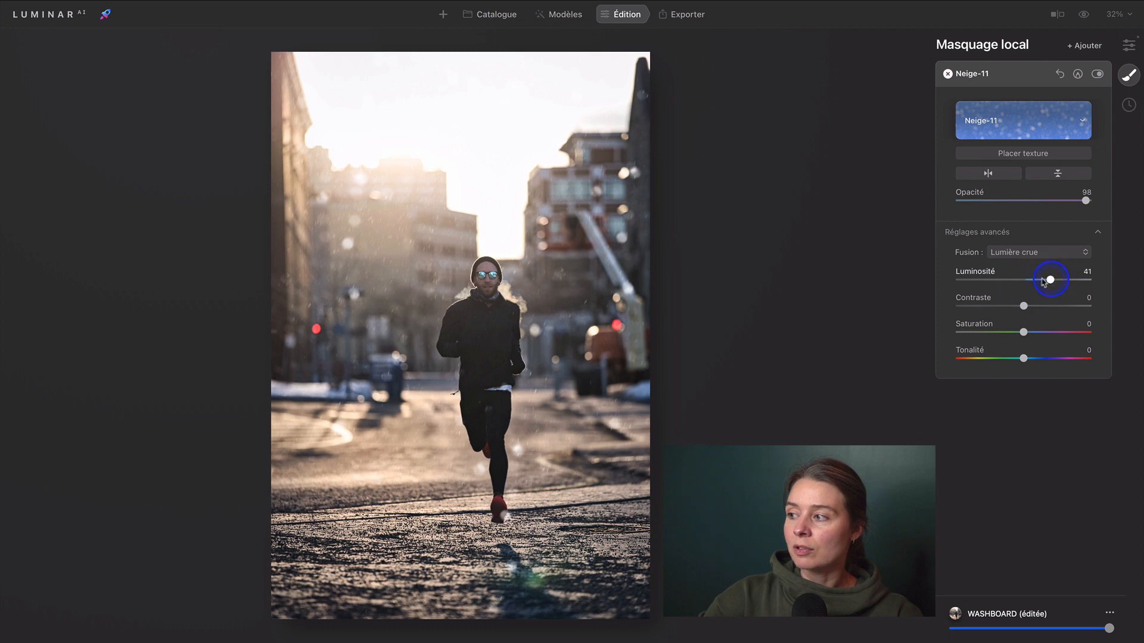
left_click_drag(1028, 281, 1023, 280)
Try different Tonalité values on the snow texture and return the setting to 0.
left_click(1020, 357)
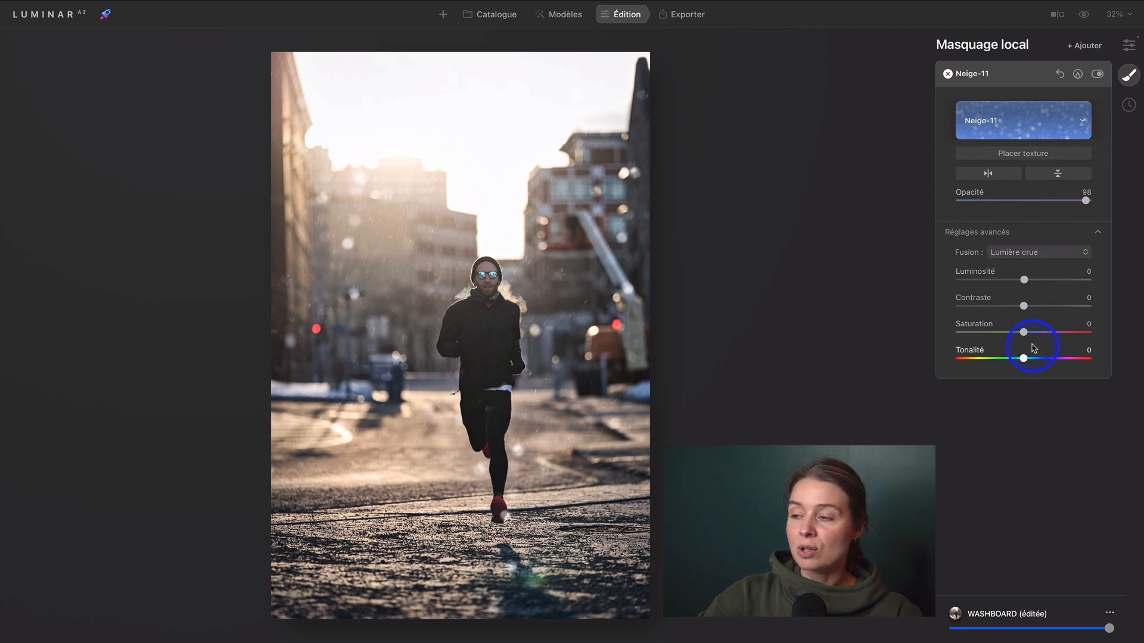
left_click(1021, 362)
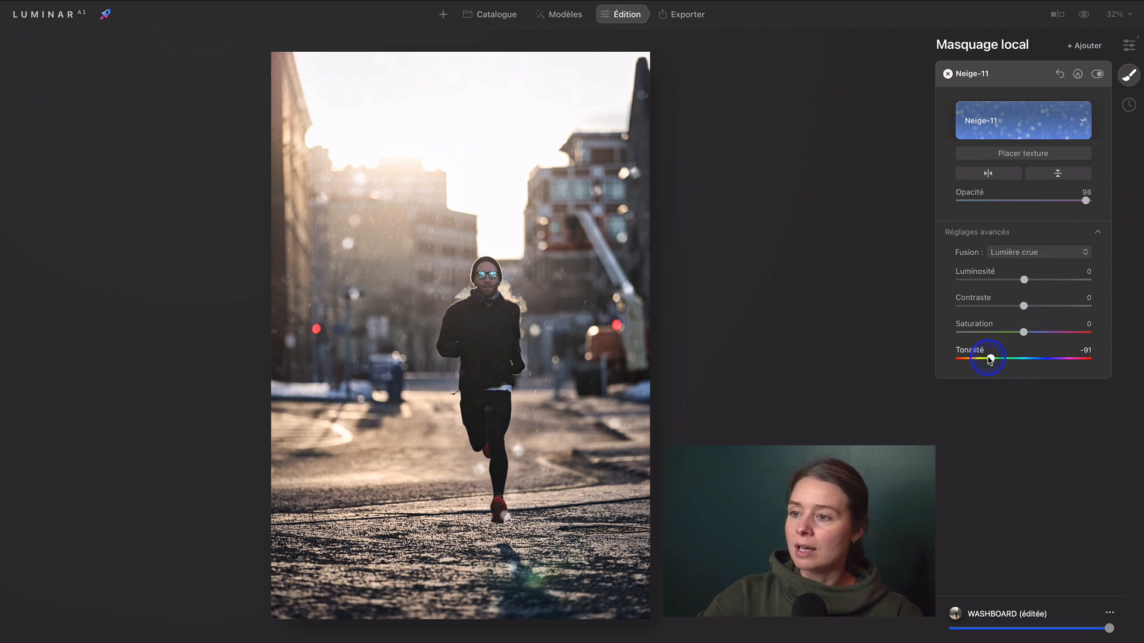
left_click_drag(1054, 354, 1104, 346)
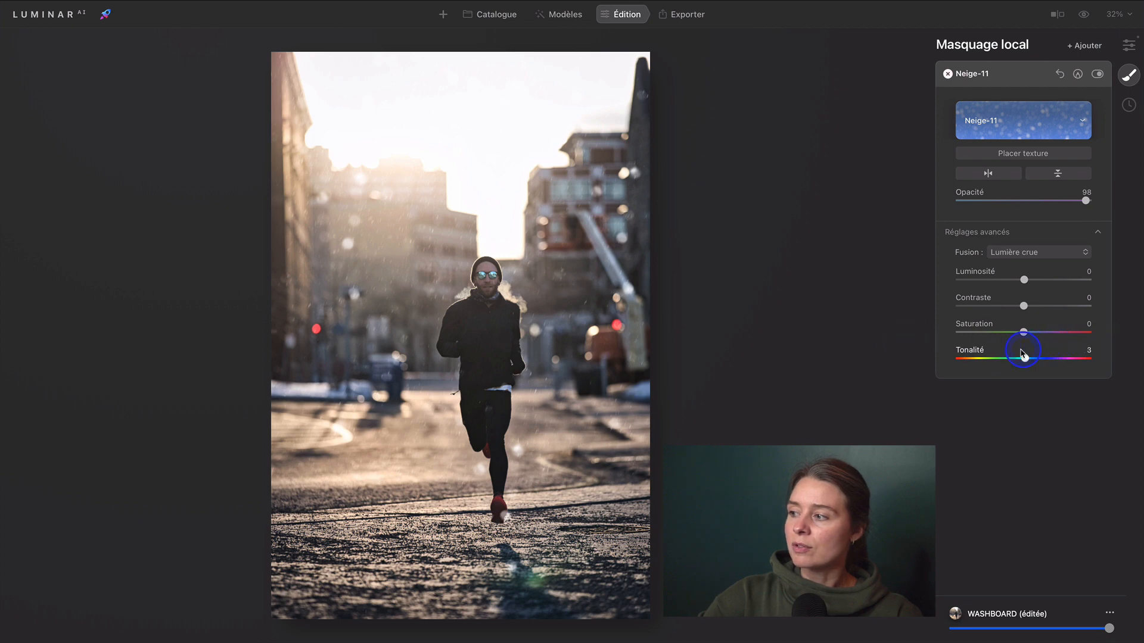
left_click_drag(1024, 354, 1023, 357)
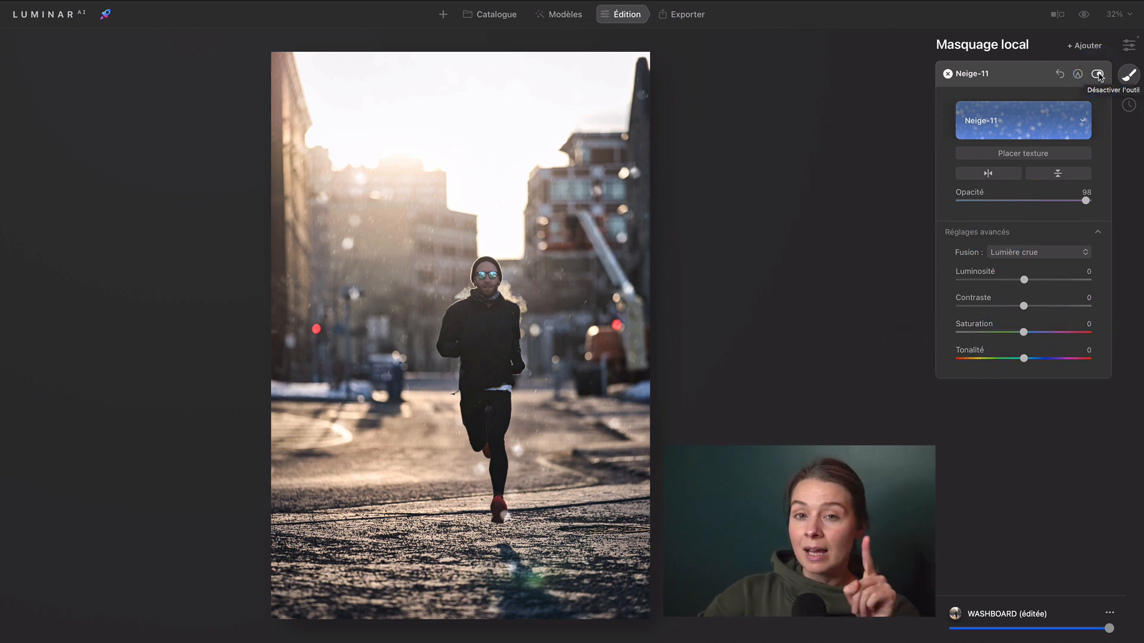
Erase the Neige-11 snow texture from the runner's face with a paint mask, using a brush radius of 37.
left_click(491, 284)
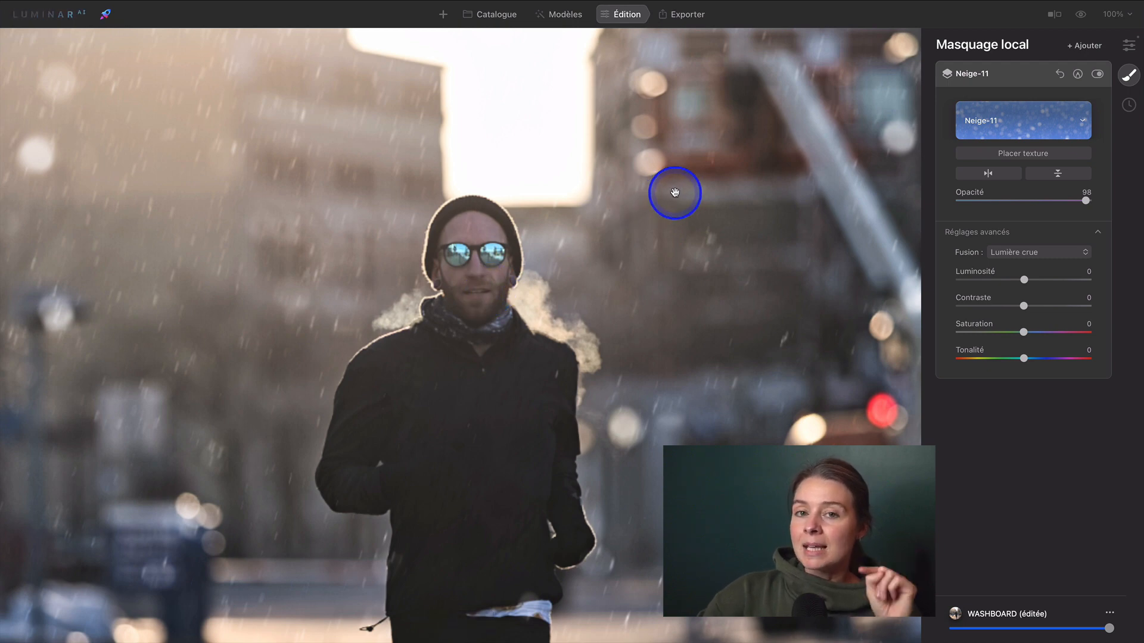
left_click(1078, 74)
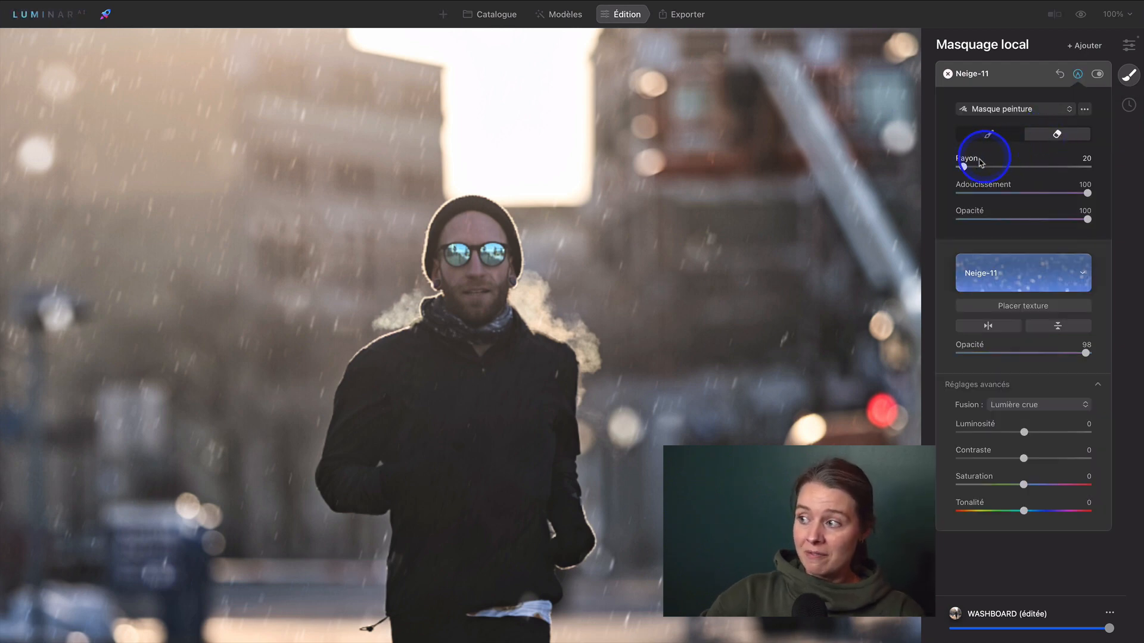
mouse_move(963, 167)
left_mouse_down()
mouse_move(1001, 180)
mouse_move(980, 176)
left_mouse_up()
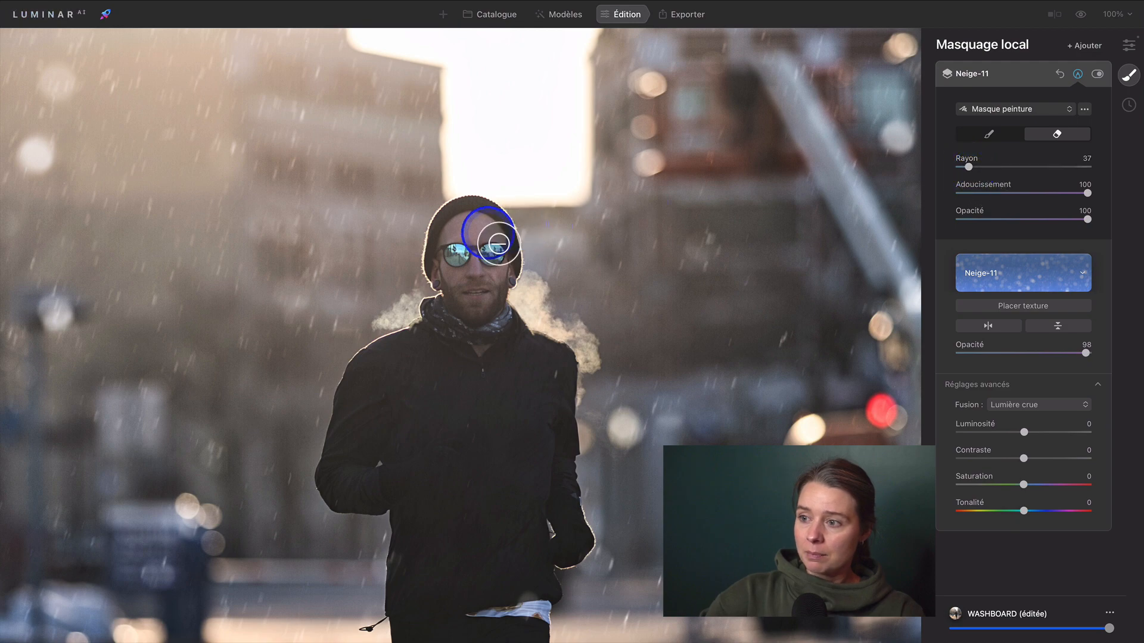
mouse_move(467, 253)
left_mouse_down()
mouse_move(486, 234)
mouse_move(461, 264)
mouse_move(473, 323)
mouse_move(461, 277)
mouse_move(479, 234)
mouse_move(497, 264)
mouse_move(480, 321)
left_mouse_up()
Compare the photo with and without the Neige-11 snow texture, leaving the texture enabled.
left_click(1098, 74)
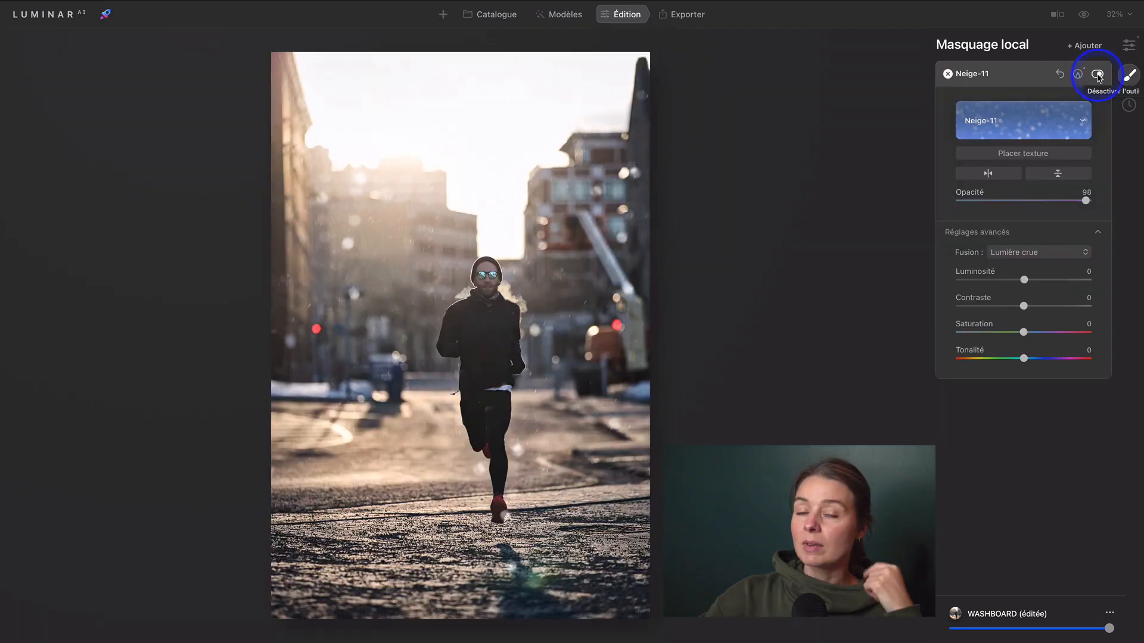
left_click(1098, 74)
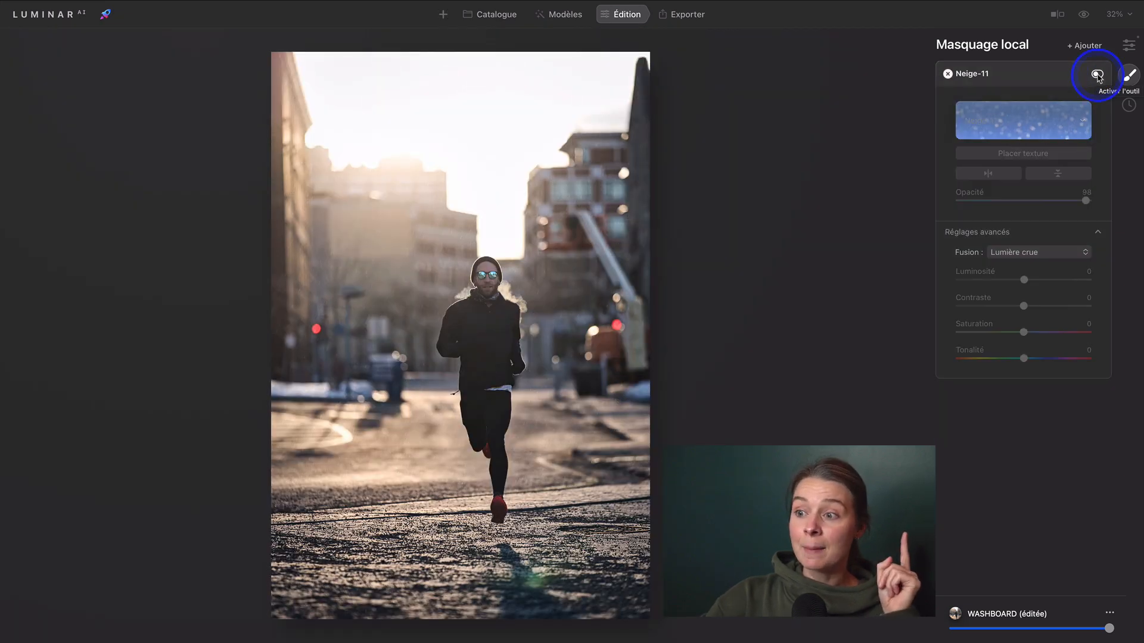
left_click(1098, 74)
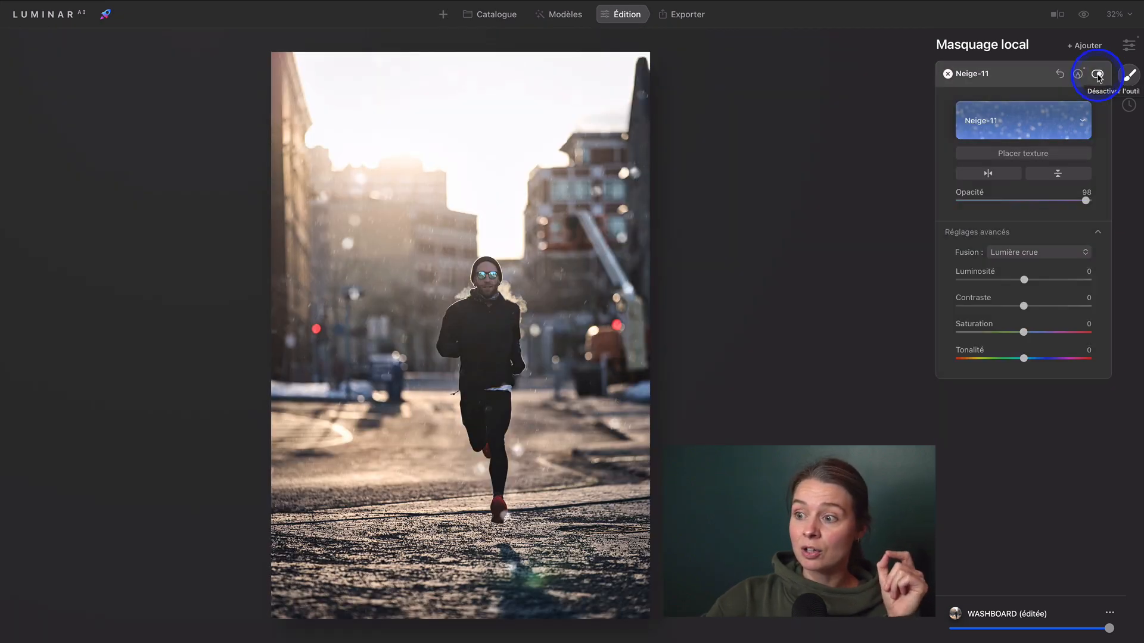
left_click(1098, 74)
left_click(1098, 75)
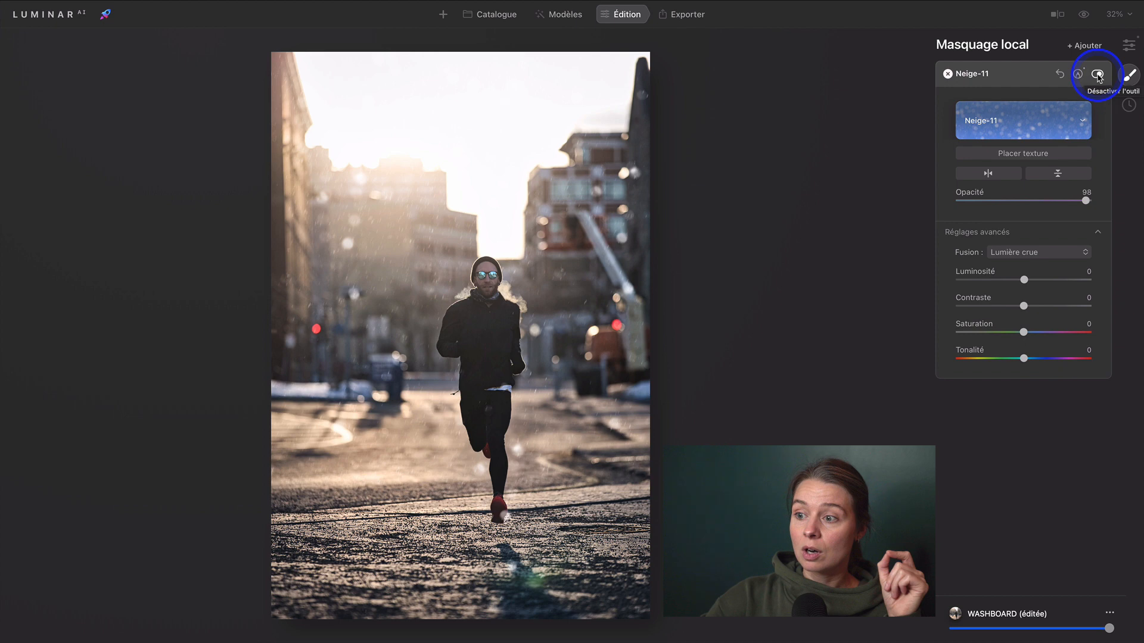
Compare the edited runner photo with the unedited original, ending on the edited version.
left_click(1084, 15)
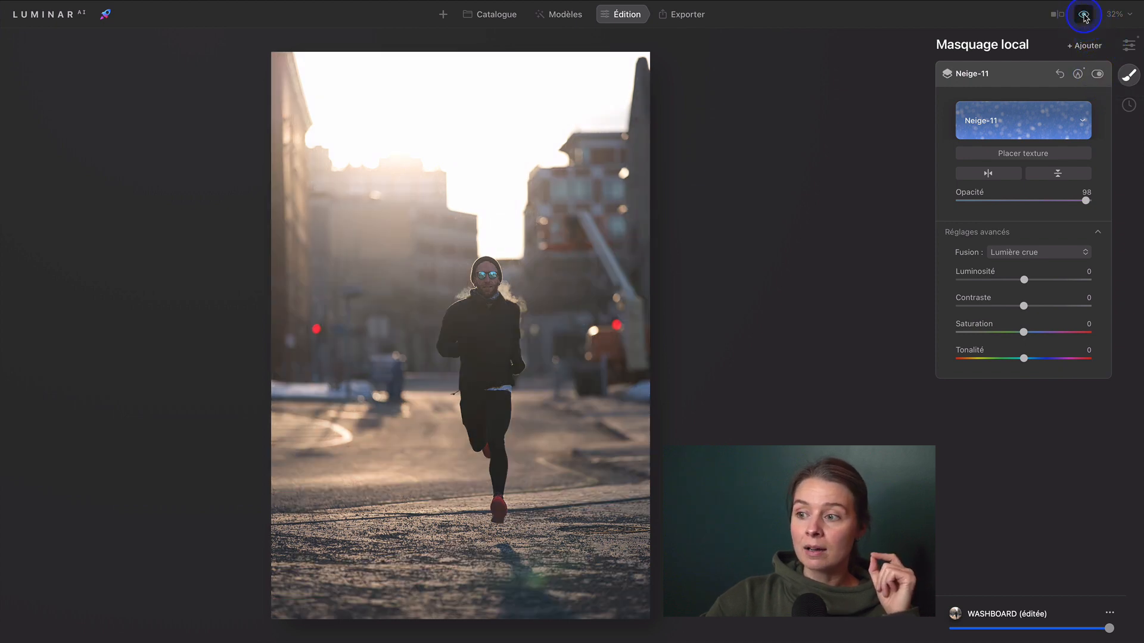
left_click(1084, 15)
left_click(1084, 15)
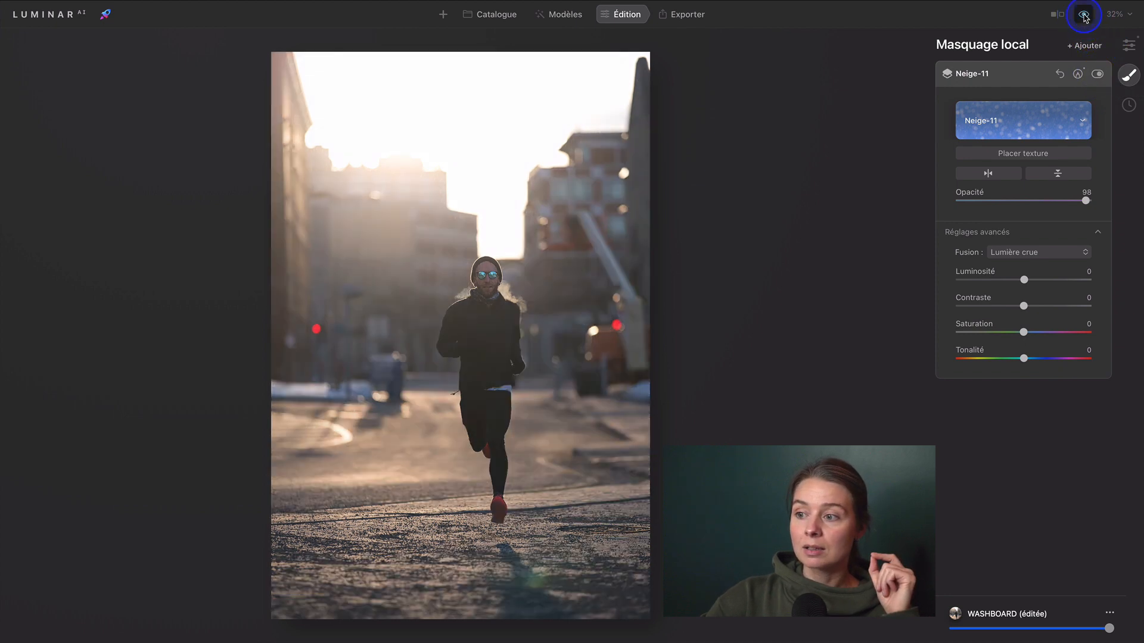
left_click(1084, 16)
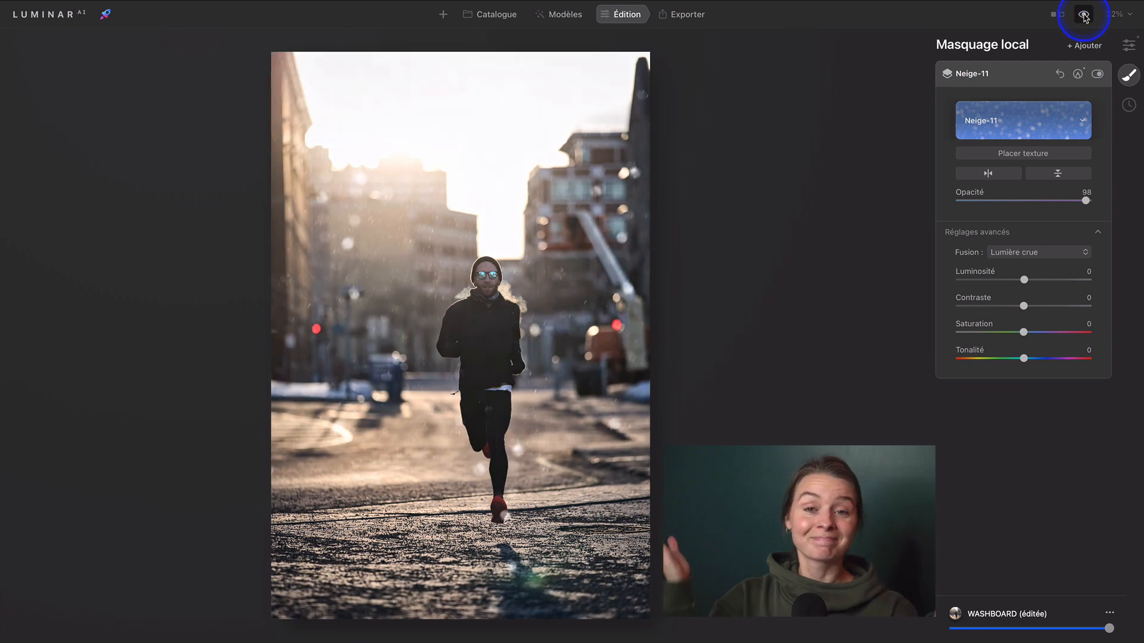